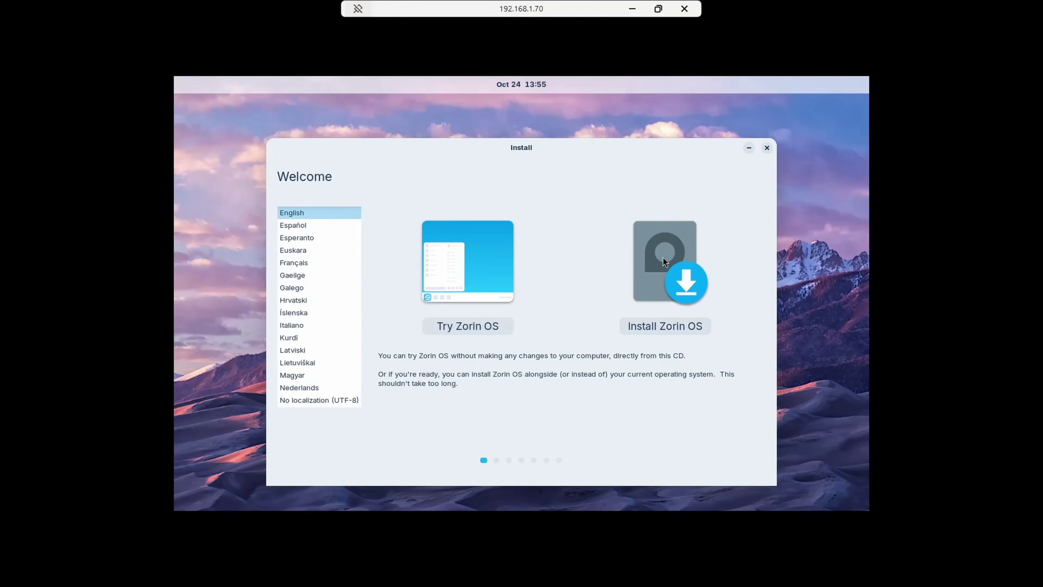
# Install Zorin OS with the English (US) keyboard, erasing the whole disk and approving the partition changes.
pyautogui.click(669, 328)
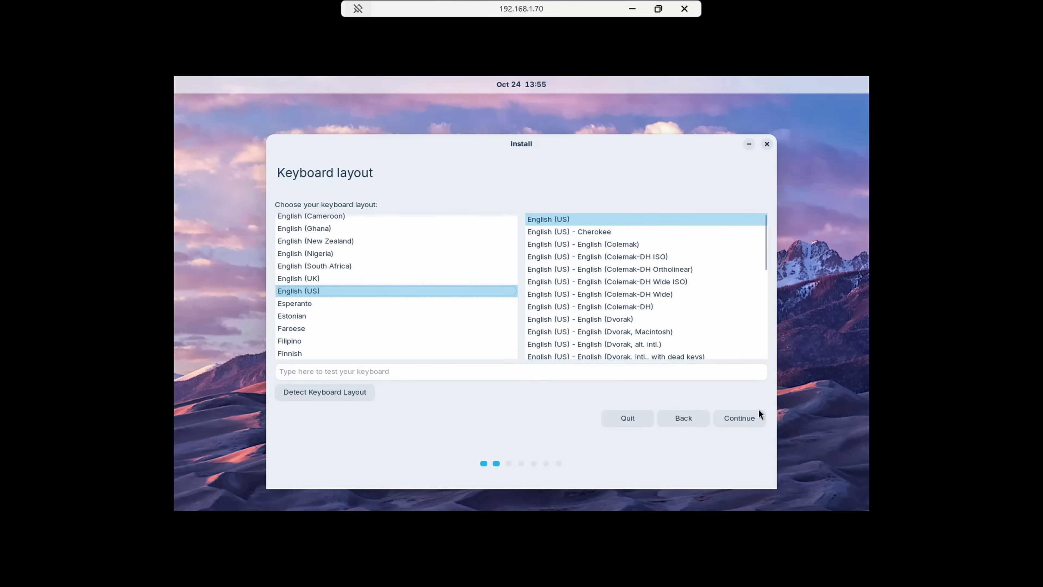
pyautogui.click(744, 417)
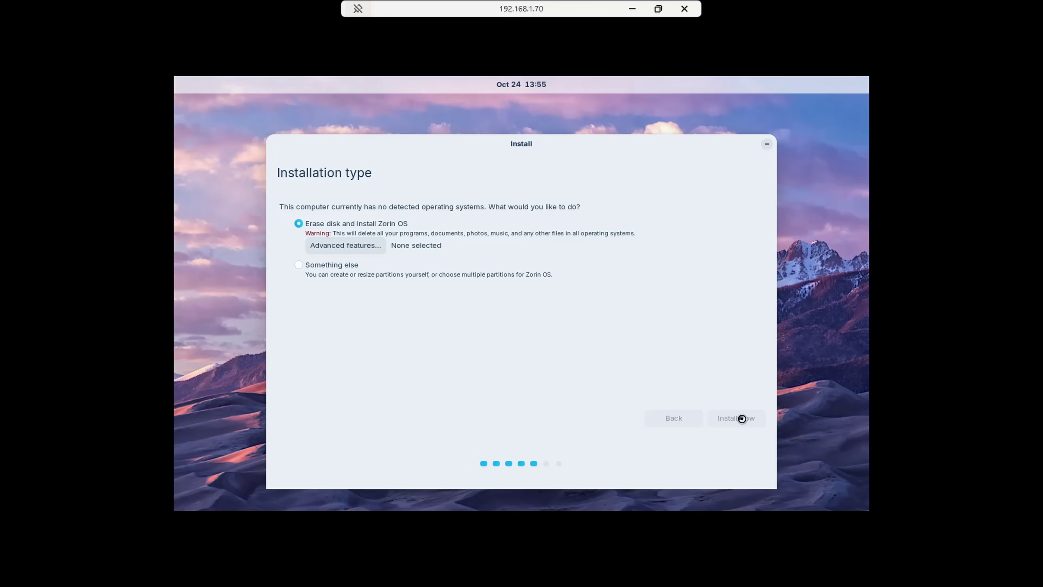
pyautogui.click(741, 419)
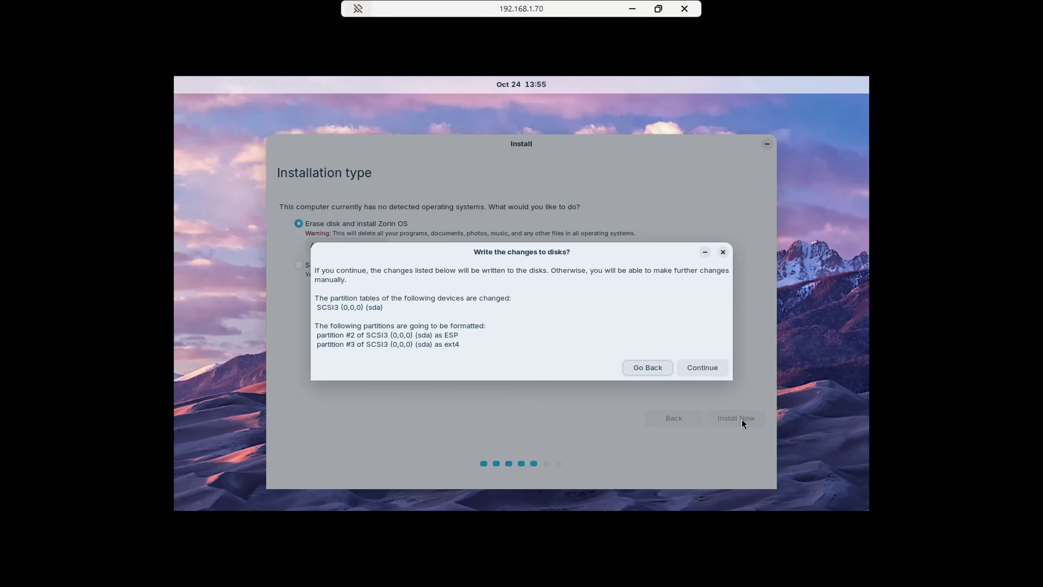
pyautogui.click(700, 369)
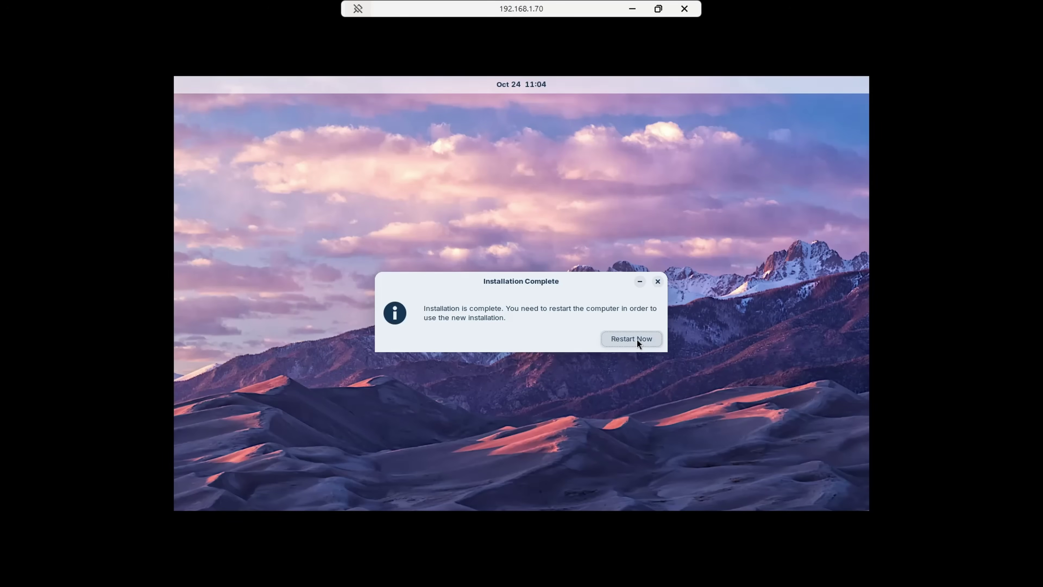
# Restart into the installed Zorin OS, page through the welcome tour to close it, and dismiss the applications menu.
pyautogui.click(636, 339)
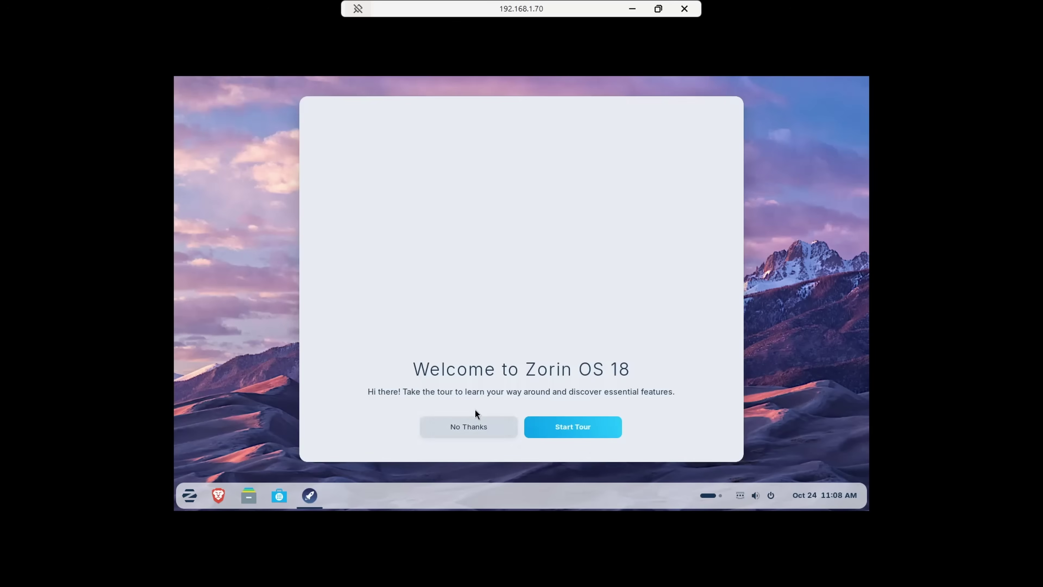
pyautogui.click(553, 434)
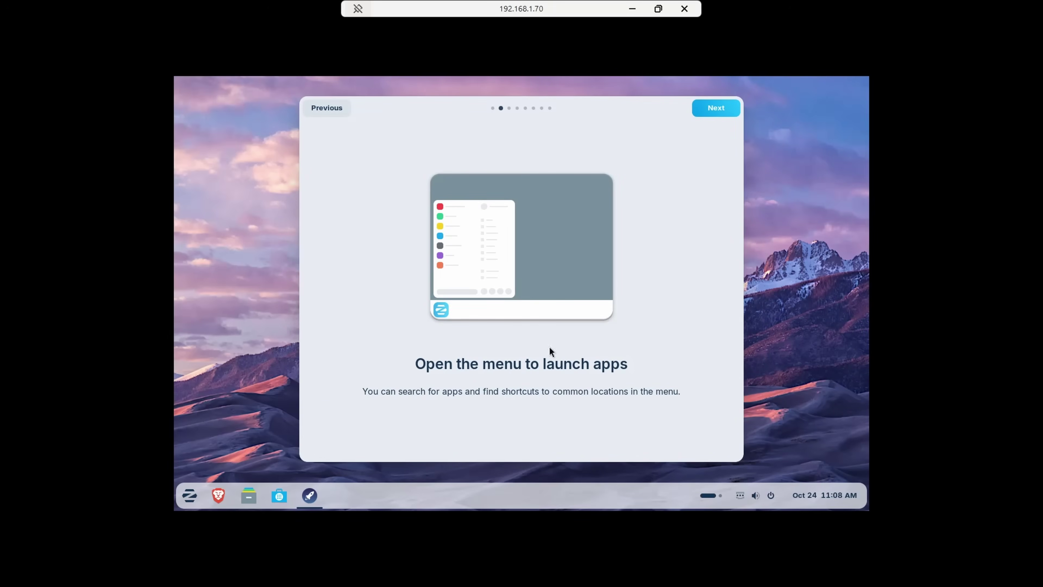
pyautogui.doubleClick(719, 110)
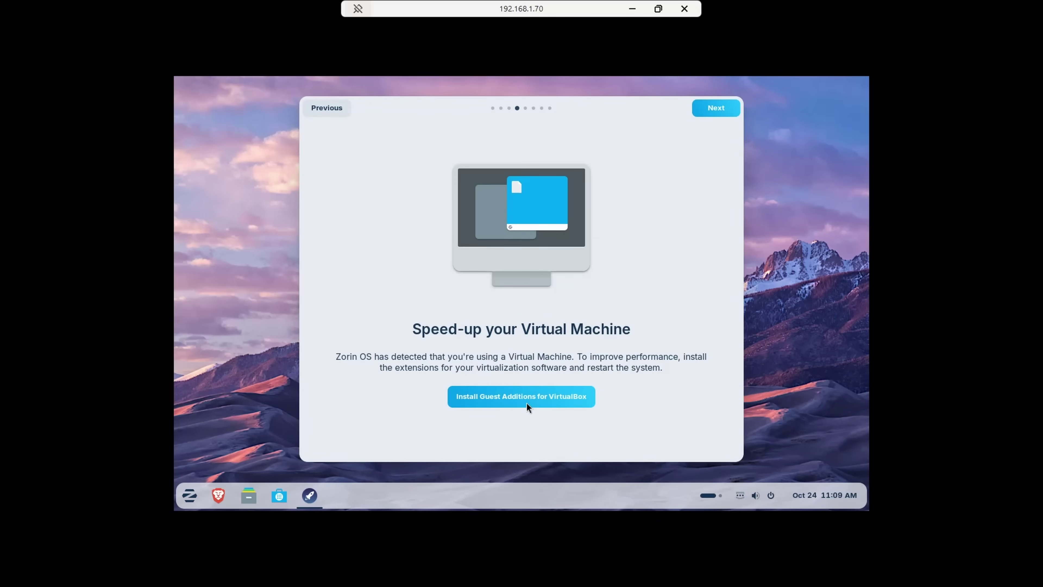
pyautogui.click(714, 110)
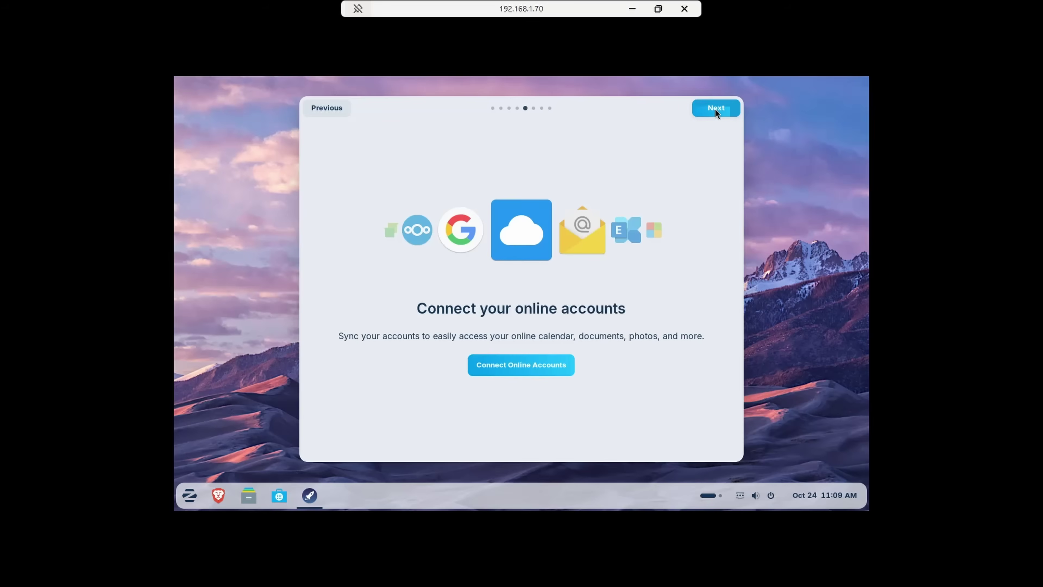
pyautogui.click(714, 108)
pyautogui.click(715, 108)
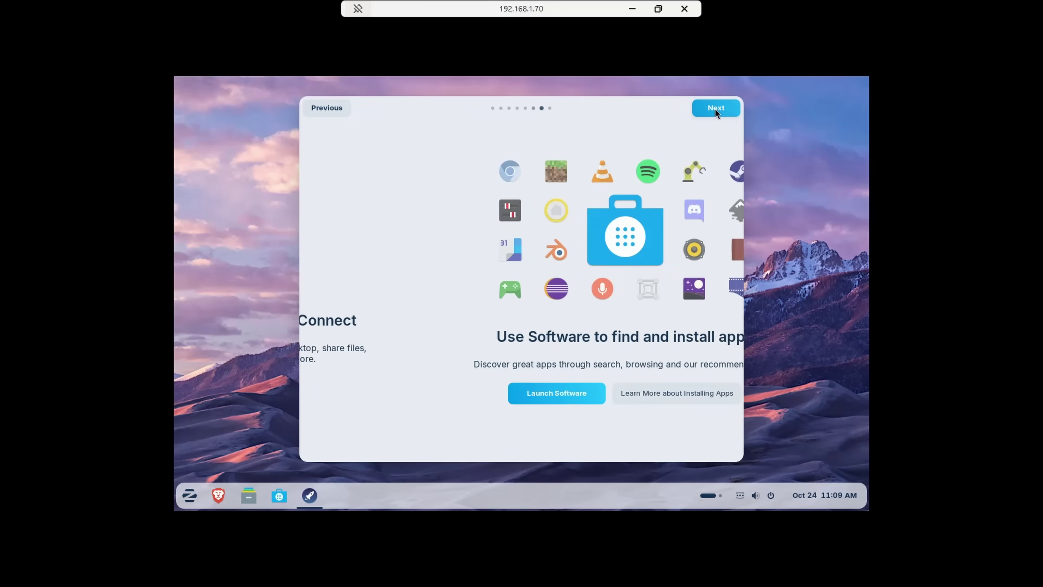
pyautogui.click(715, 109)
pyautogui.click(714, 108)
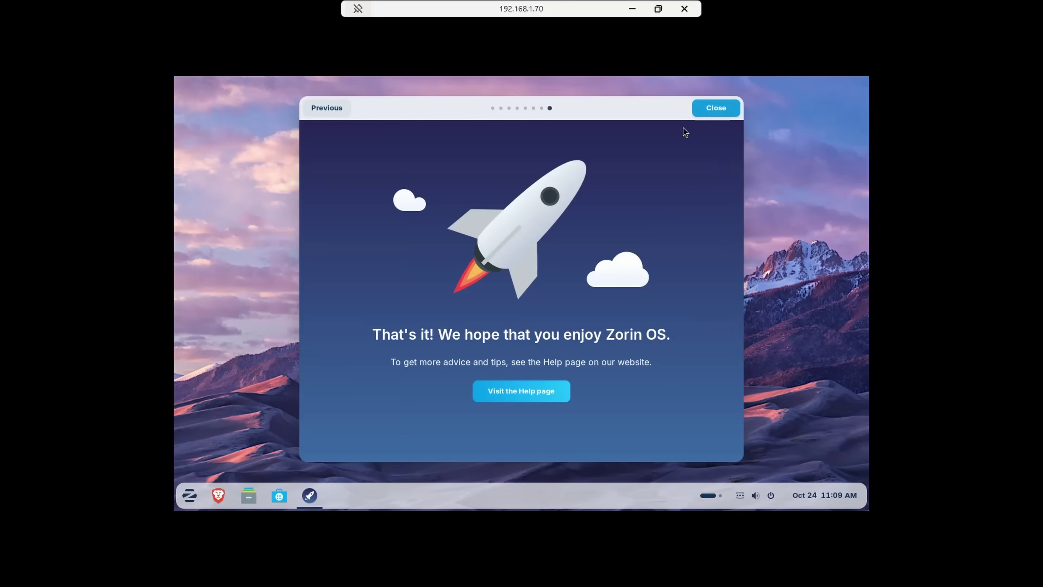
pyautogui.click(192, 487)
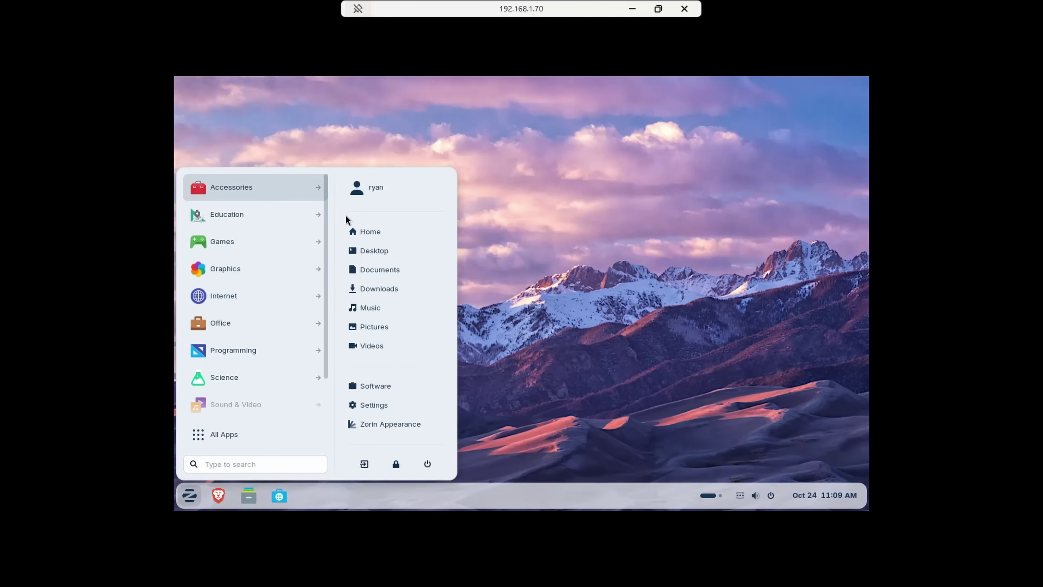
pyautogui.press('Escape')
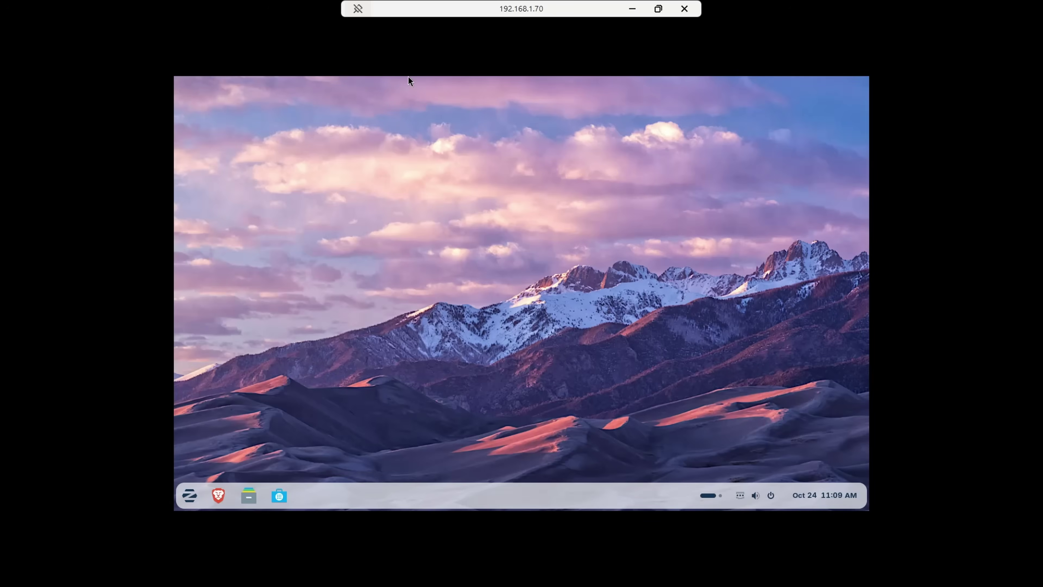
# Close the remote viewer and power off the Zorin OS 18 Education Edition VM.
pyautogui.click(685, 9)
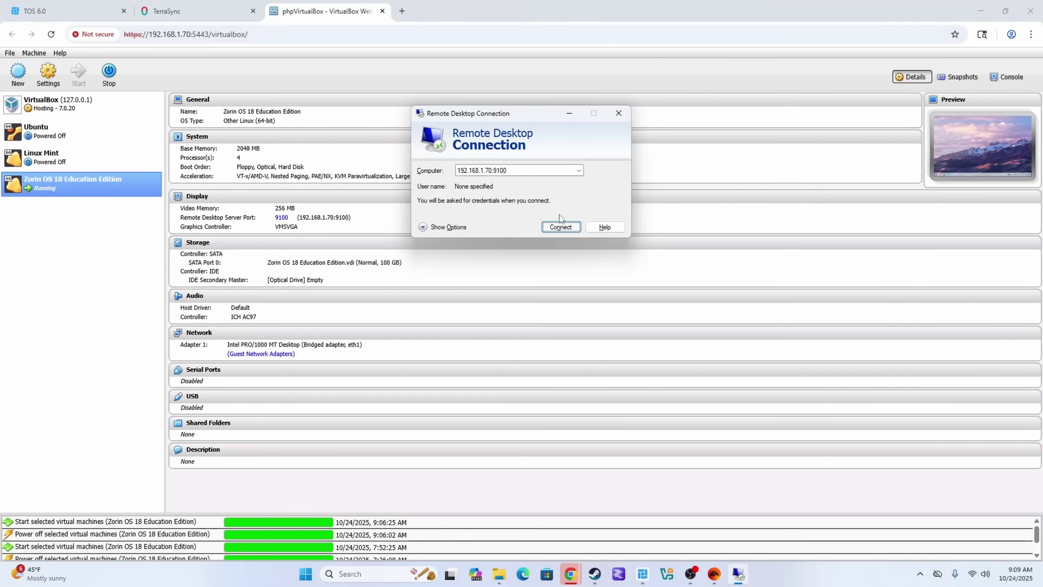
pyautogui.click(615, 115)
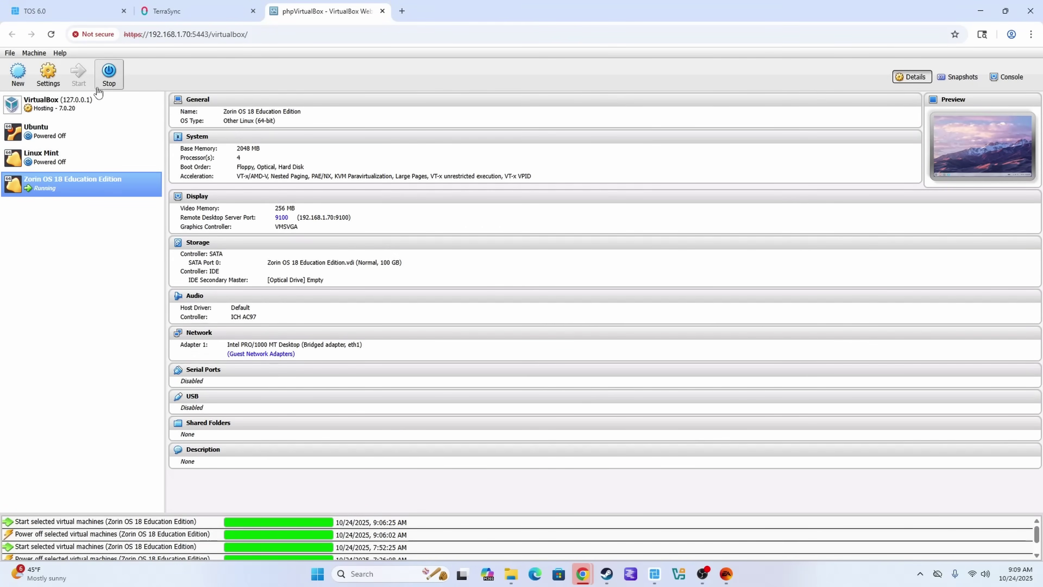
pyautogui.click(110, 77)
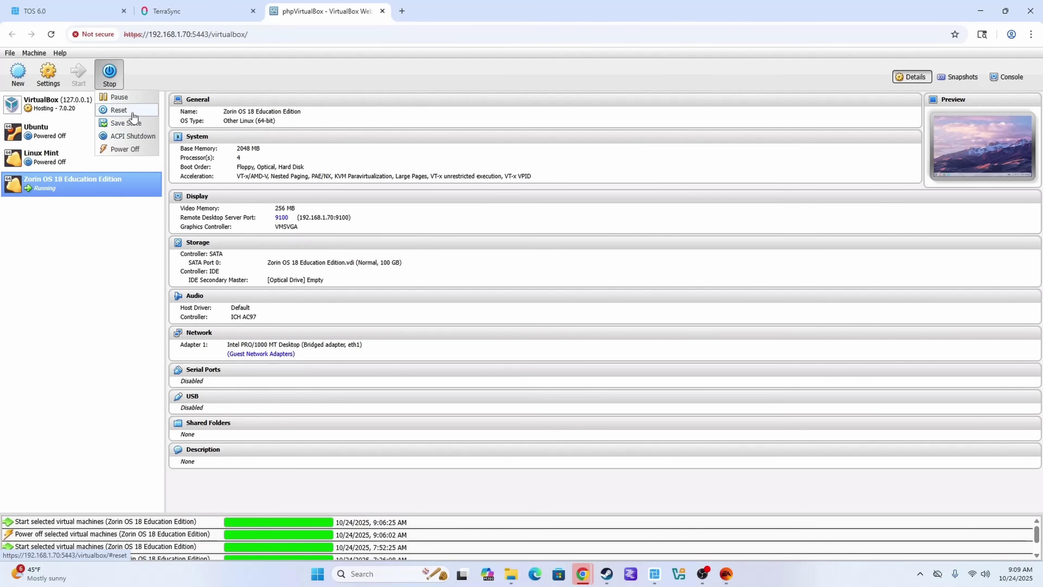
pyautogui.click(125, 149)
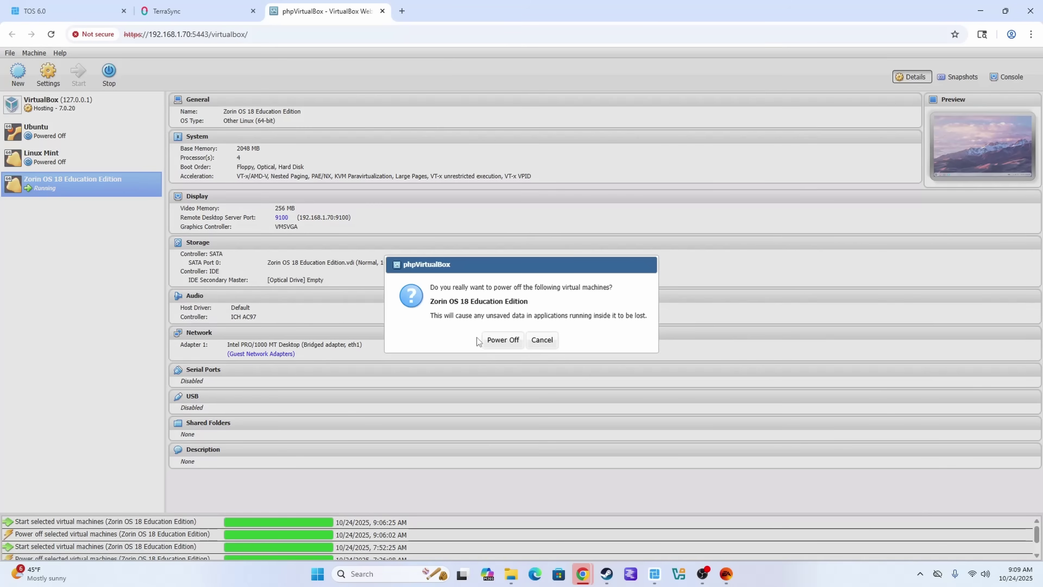
pyautogui.click(500, 340)
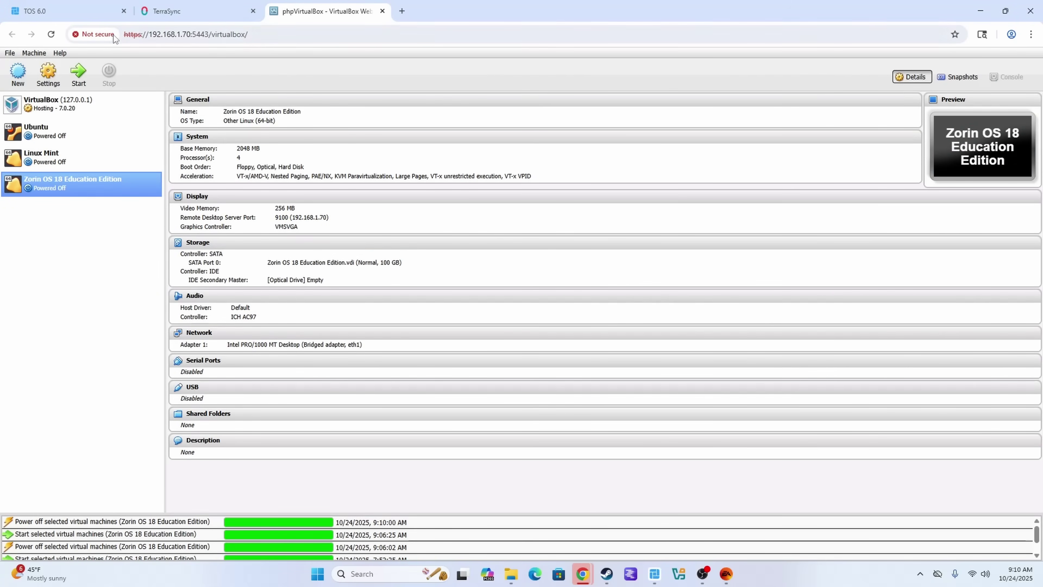
# Confirm the deletion of Volume 1 with the account password.
pyautogui.moveTo(74, 17)
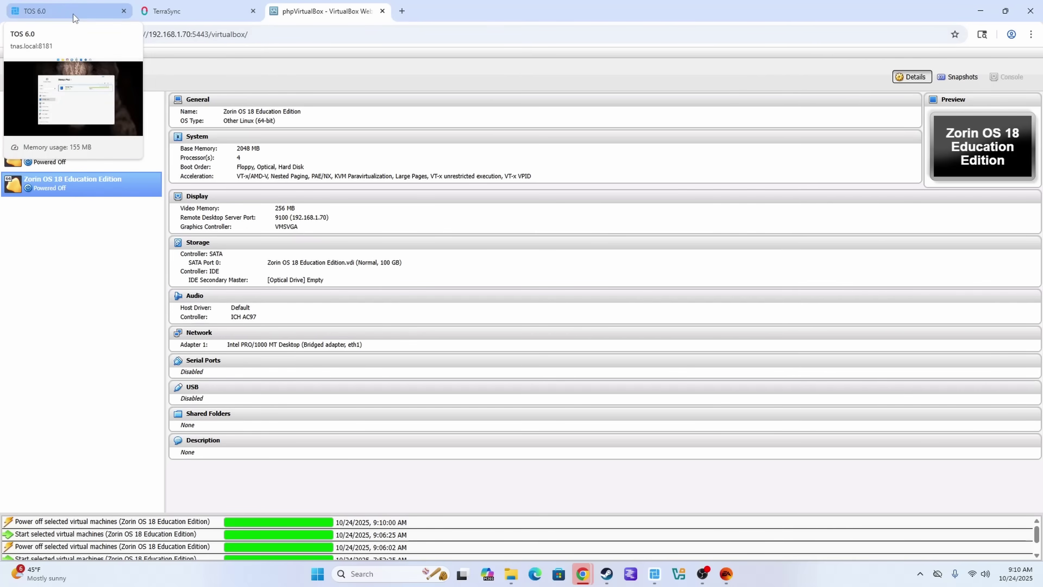
pyautogui.click(74, 16)
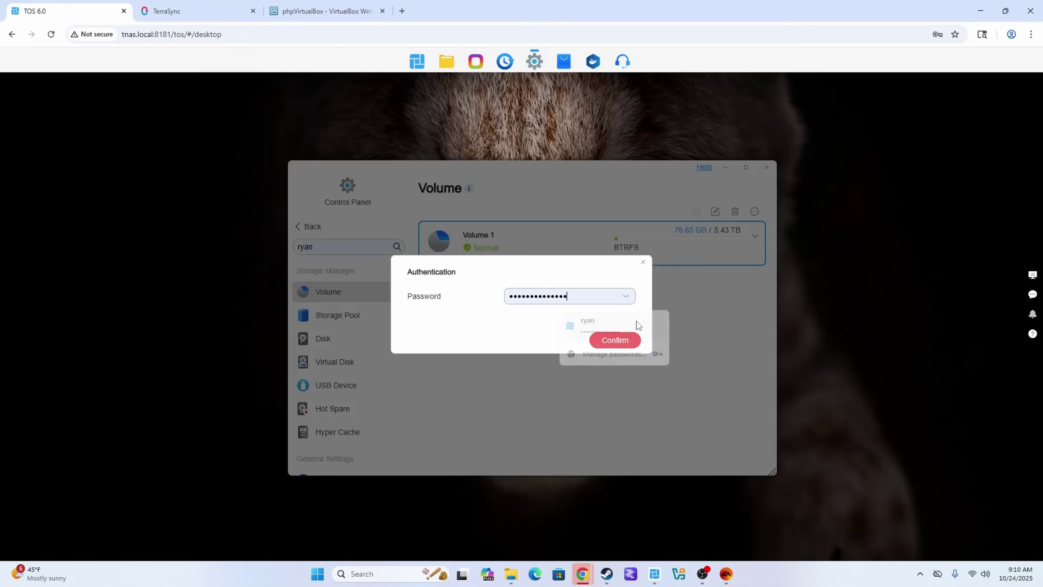
pyautogui.click(612, 341)
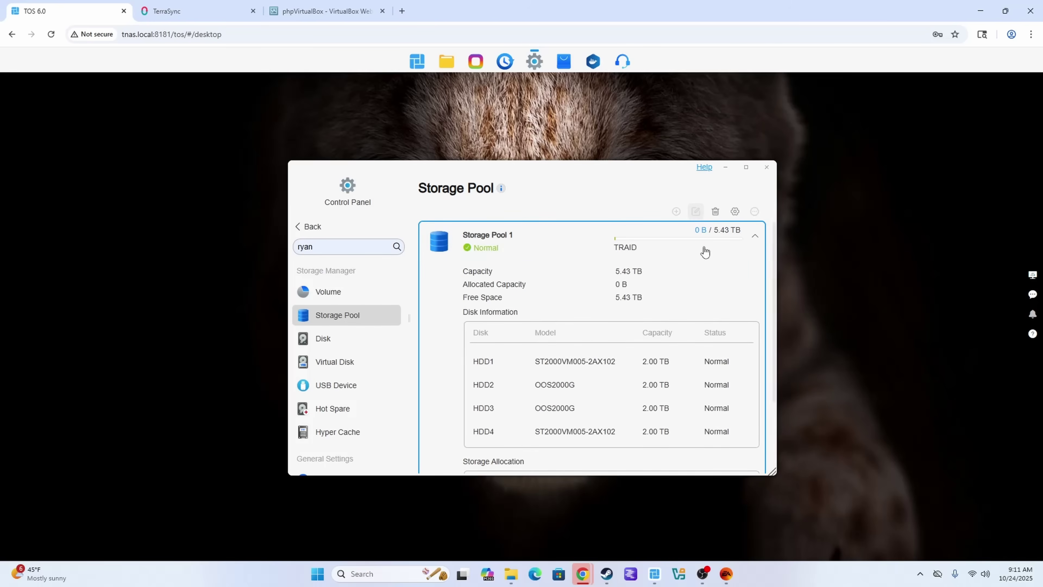
# Remove the TRAID Storage Pool 1 in Storage Manager.
pyautogui.click(322, 292)
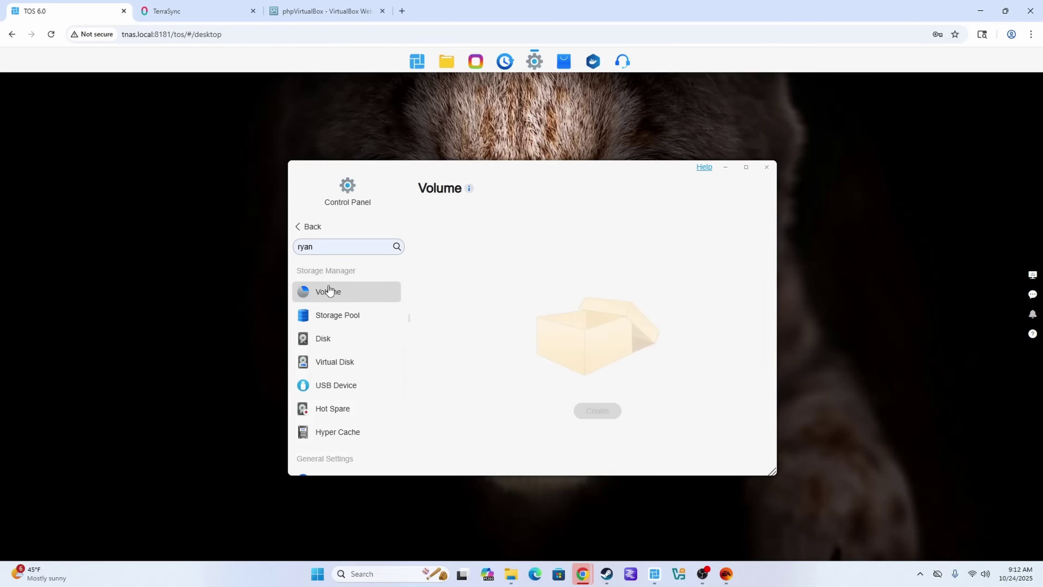
pyautogui.click(596, 412)
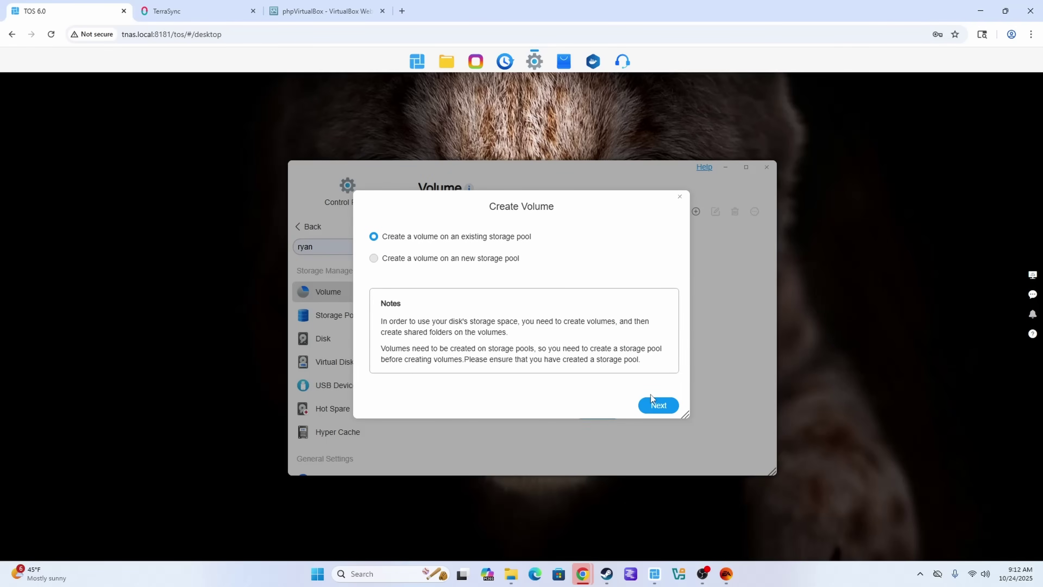
pyautogui.click(658, 406)
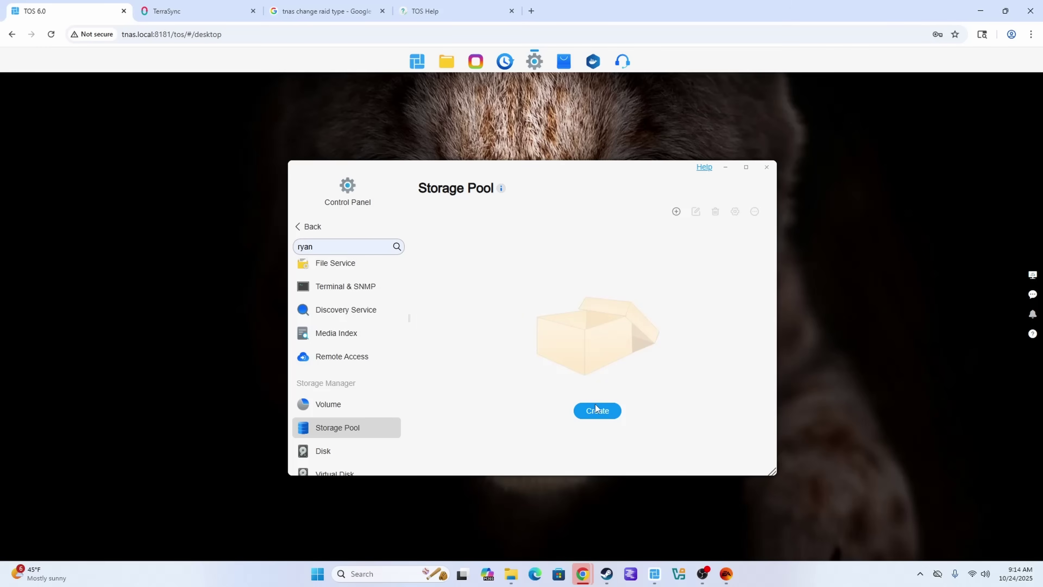
# Create a RAID 10 storage pool on HDD1–HDD4, accepting that their data is erased.
pyautogui.click(598, 411)
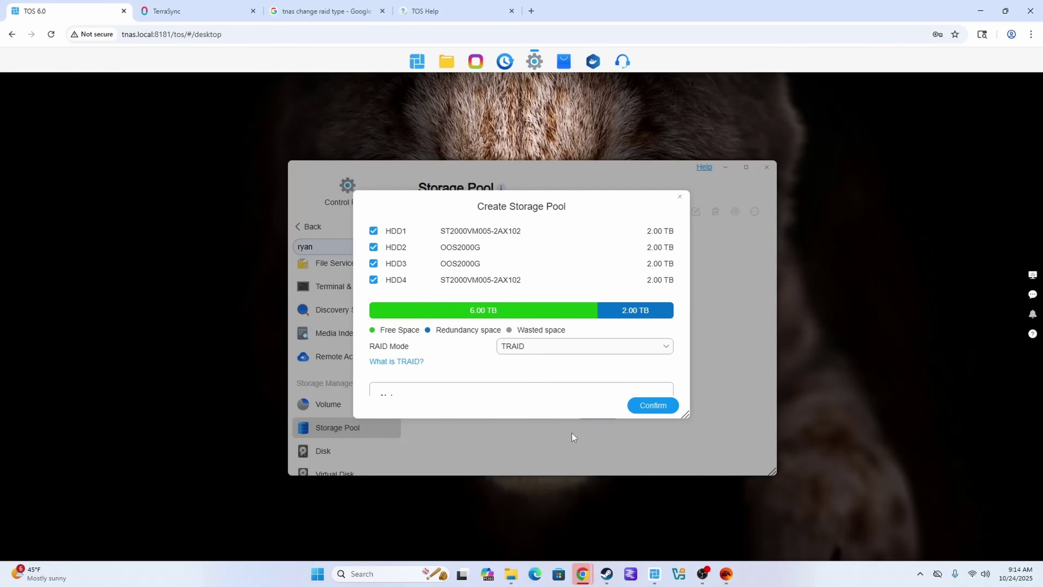
pyautogui.click(579, 350)
pyautogui.scroll(-1, 487, 352)
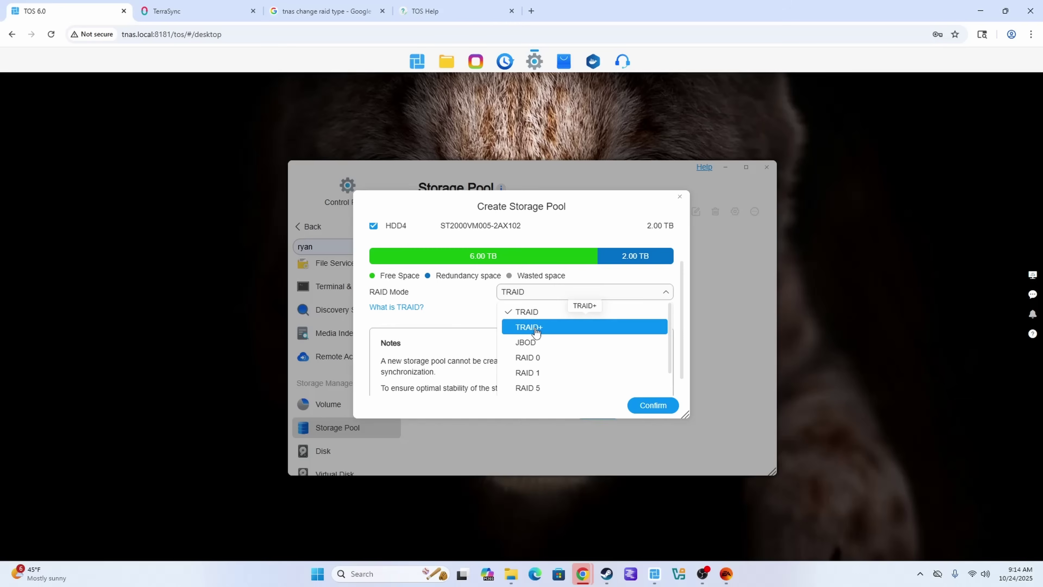
pyautogui.scroll(-2, 536, 332)
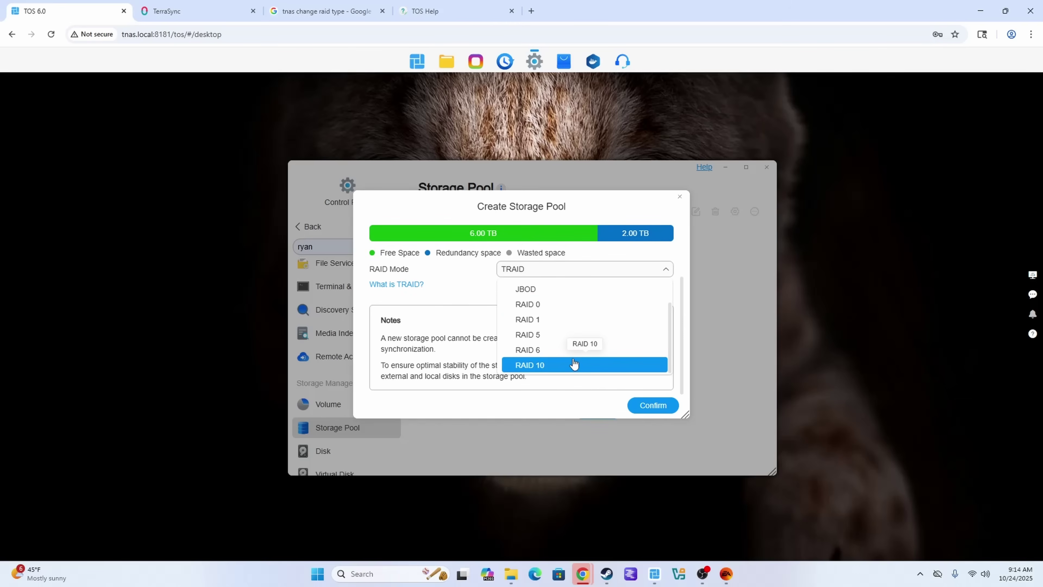
pyautogui.click(541, 367)
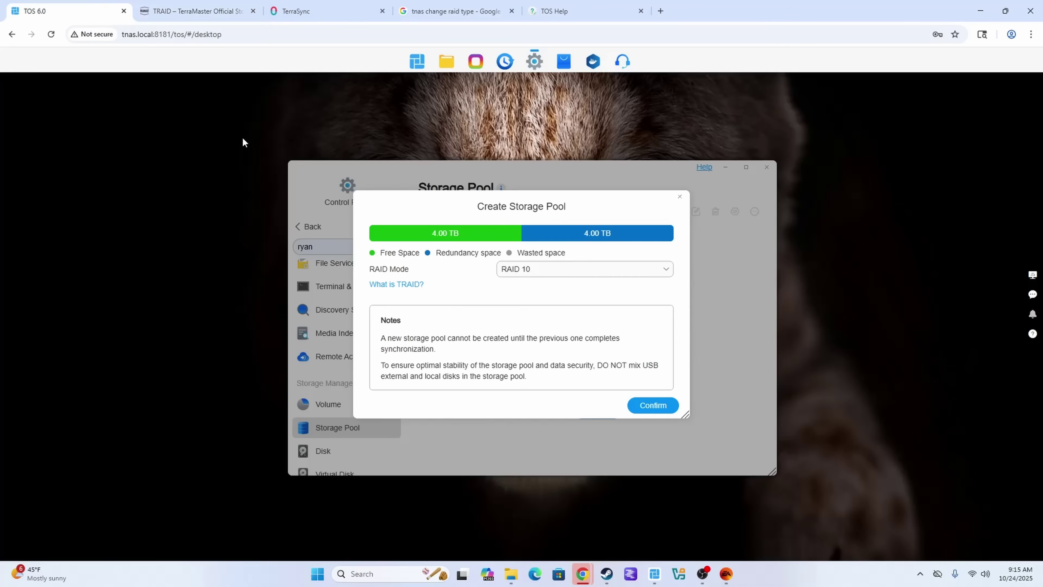
pyautogui.click(66, 11)
pyautogui.click(654, 405)
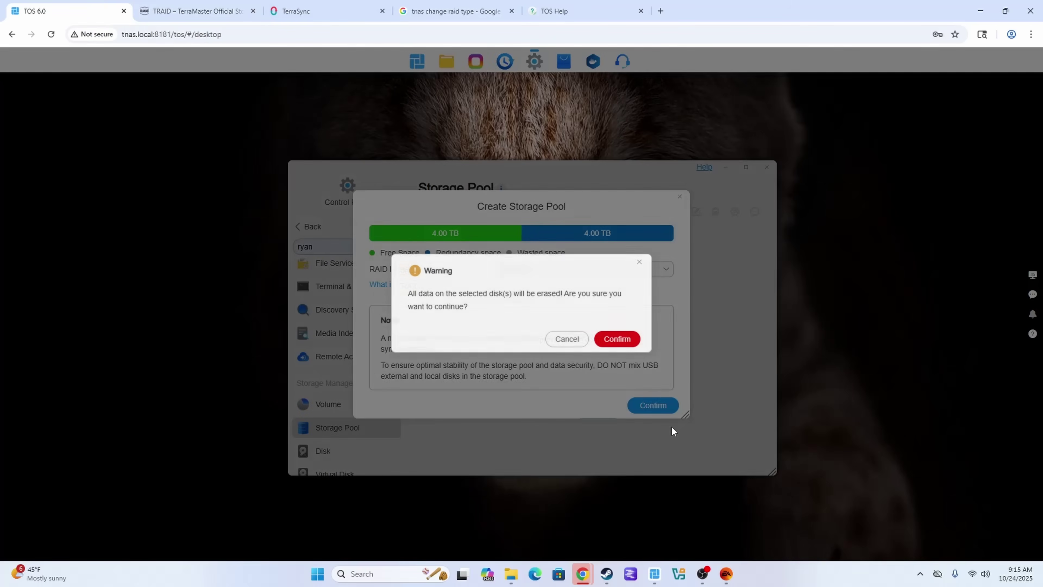
pyautogui.click(626, 341)
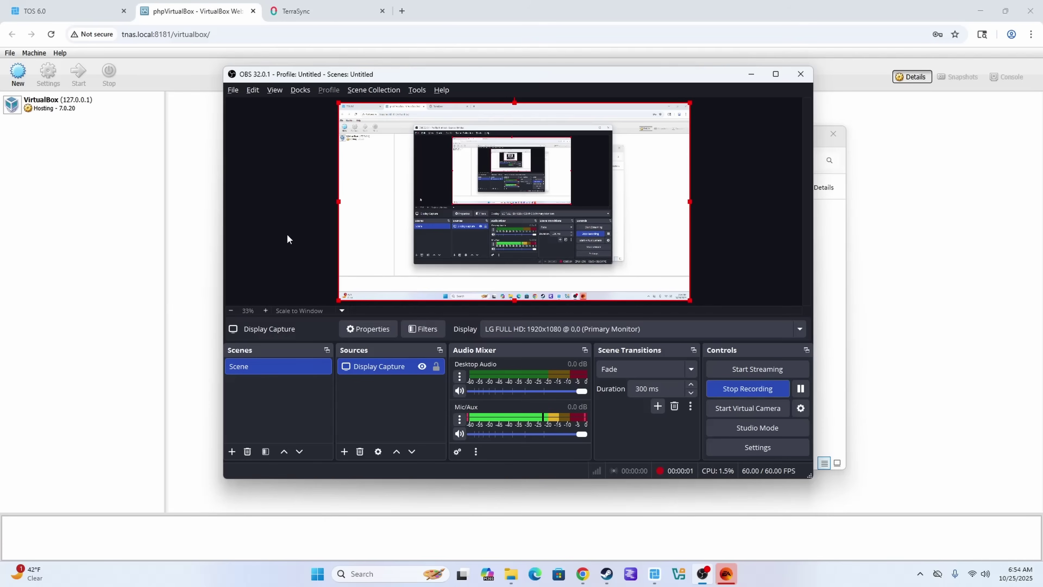
# Paste the three Downloads items into the TNAS virtualbox > install media folder.
pyautogui.click(551, 4)
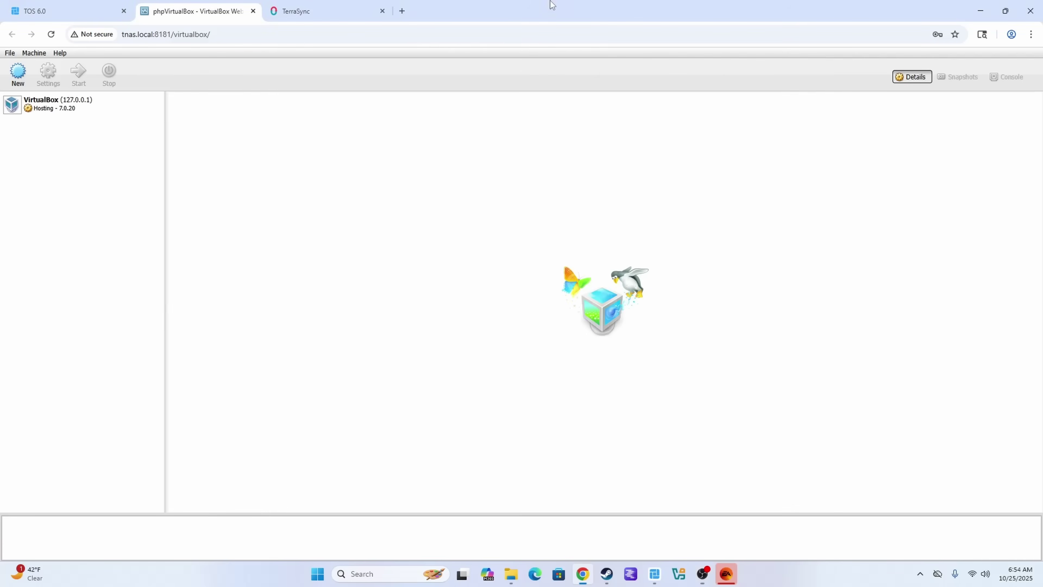
pyautogui.hotkey('alt', 'Tab')
pyautogui.hotkey('alt', 'Tab')
pyautogui.moveTo(511, 574)
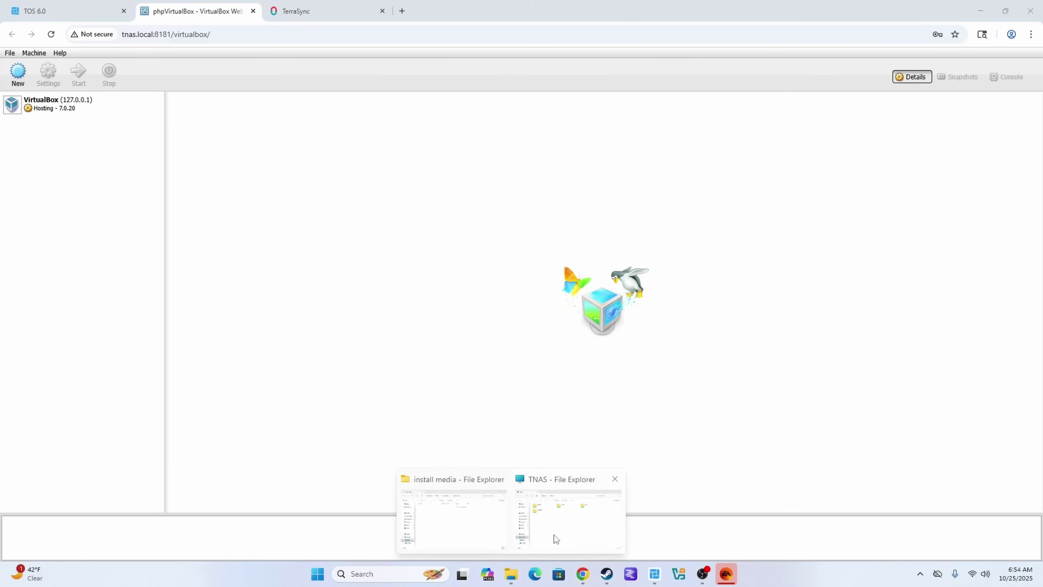
pyautogui.click(554, 535)
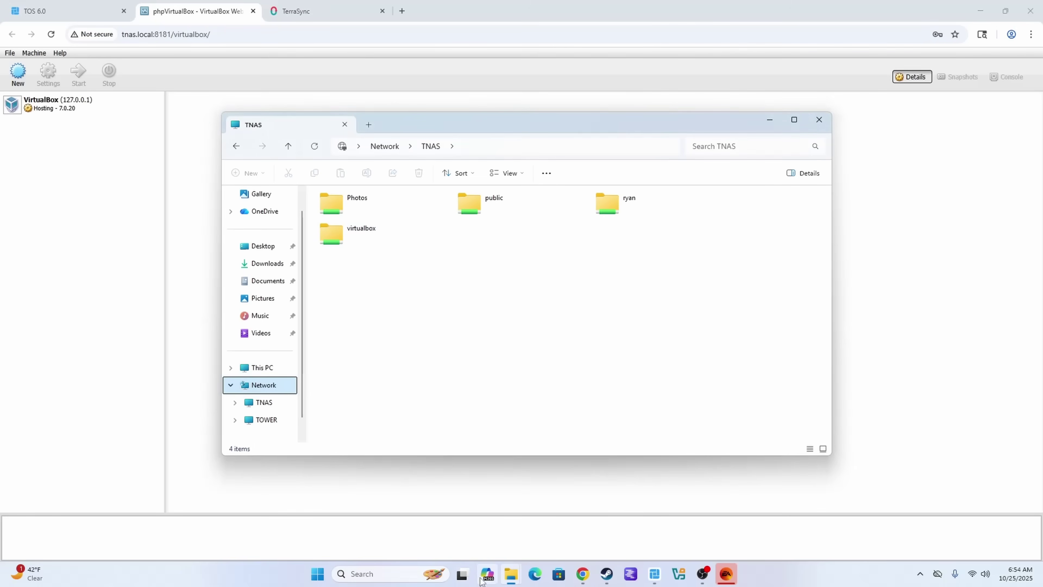
pyautogui.doubleClick(355, 238)
pyautogui.doubleClick(356, 210)
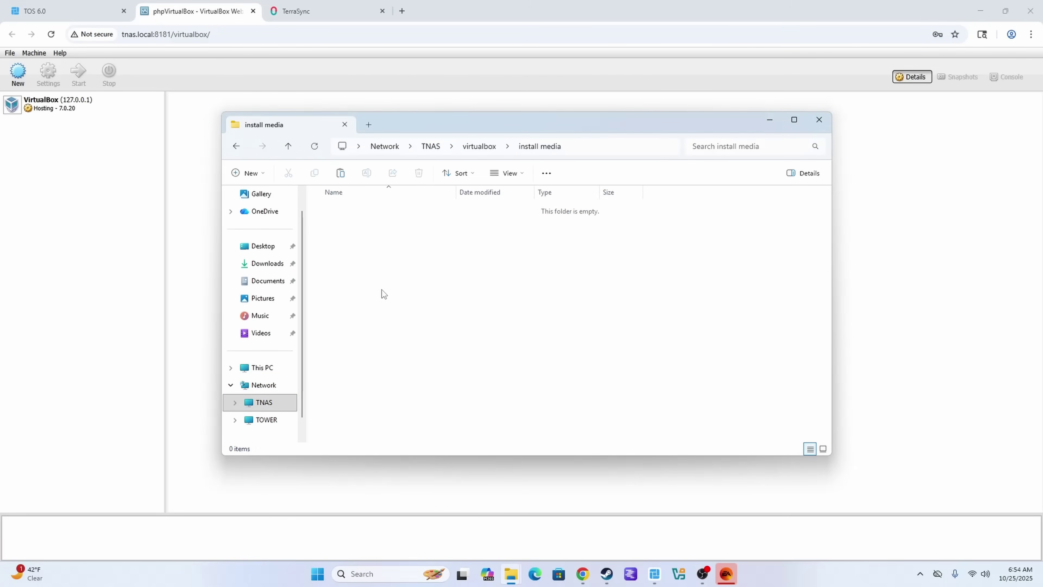
pyautogui.hotkey('ctrl', 'v')
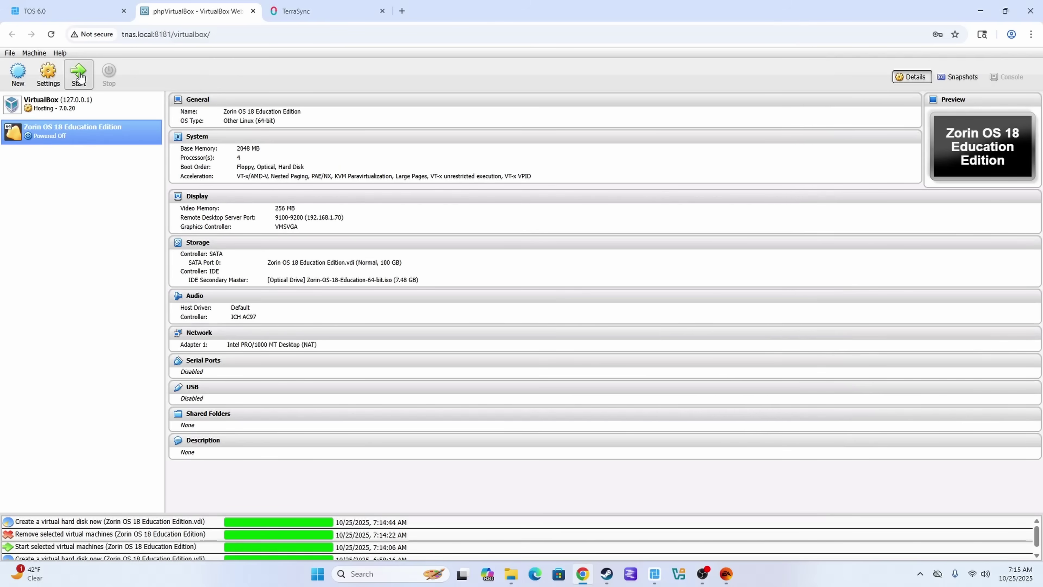
# Start the Zorin OS 18 Education Edition VM.
pyautogui.click(79, 77)
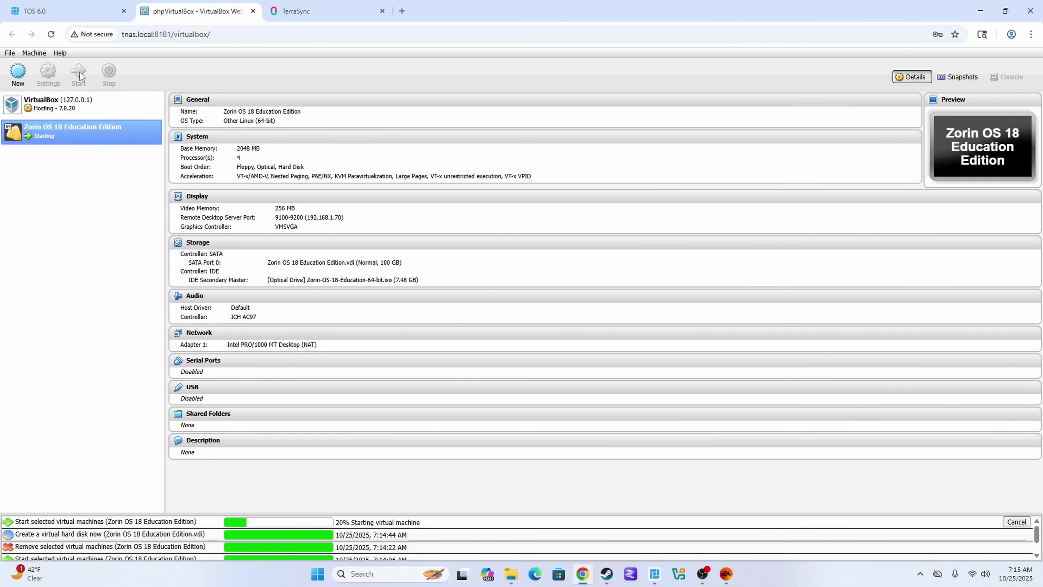